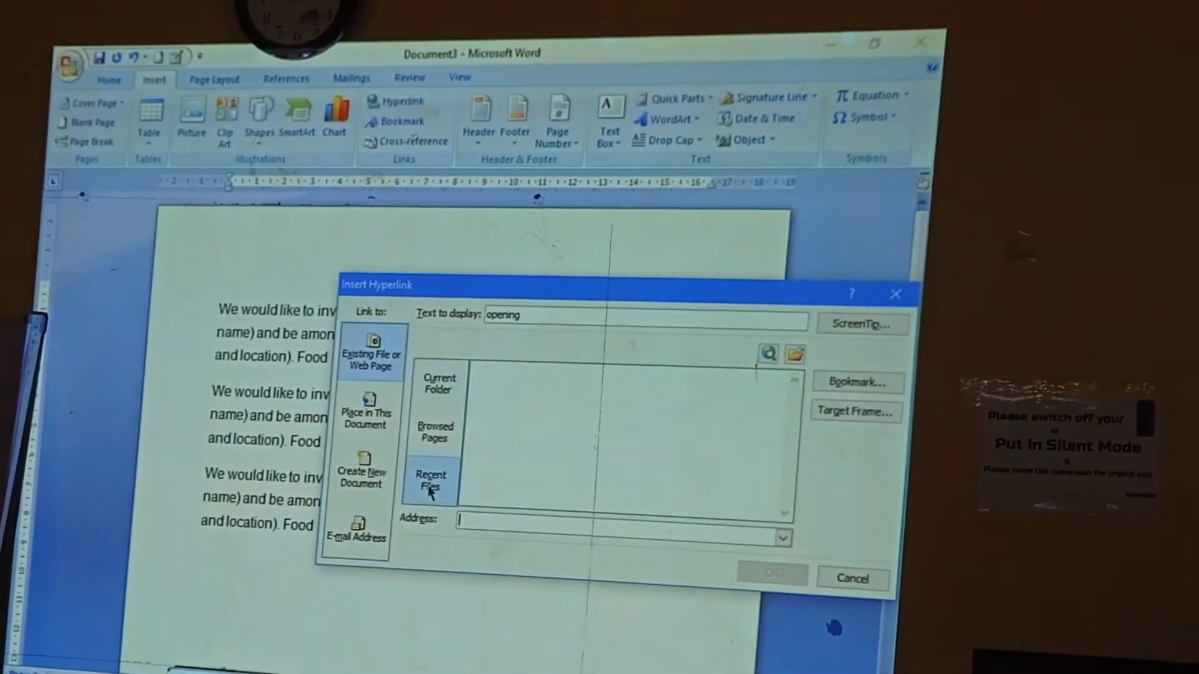
Step: List recently browsed pages, then the Documents folder's files in the Insert Hyperlink dialog
{"action": "left_click", "coordinate": [433, 443]}
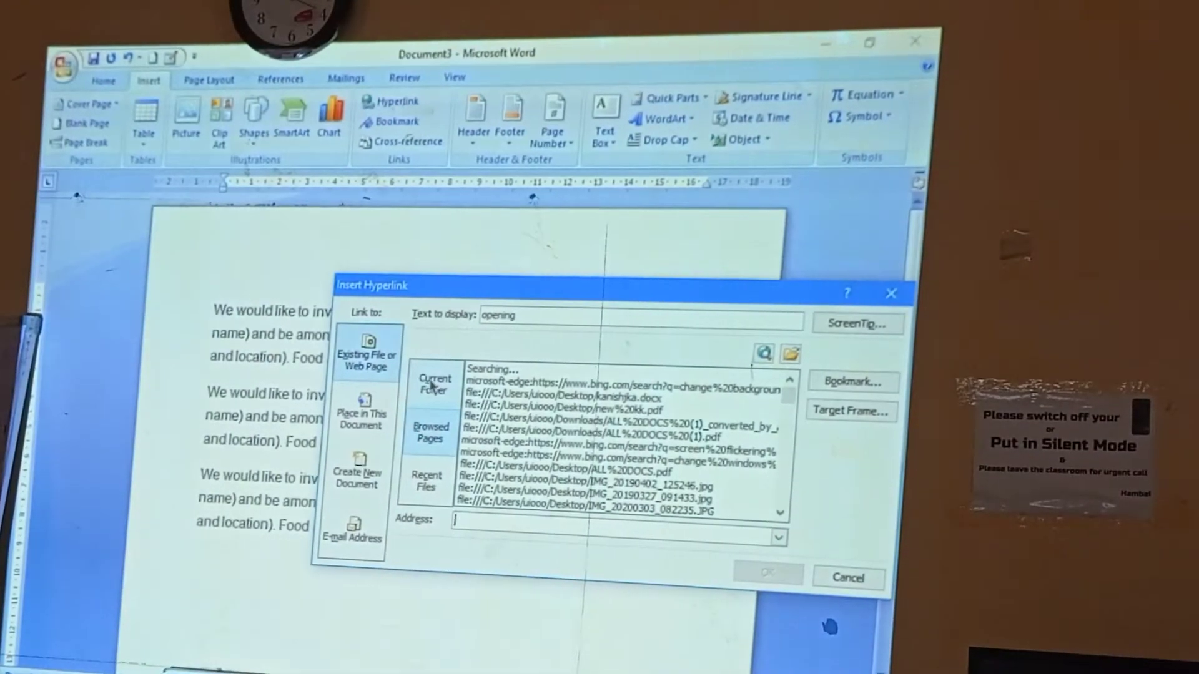
{"action": "left_click", "coordinate": [434, 386]}
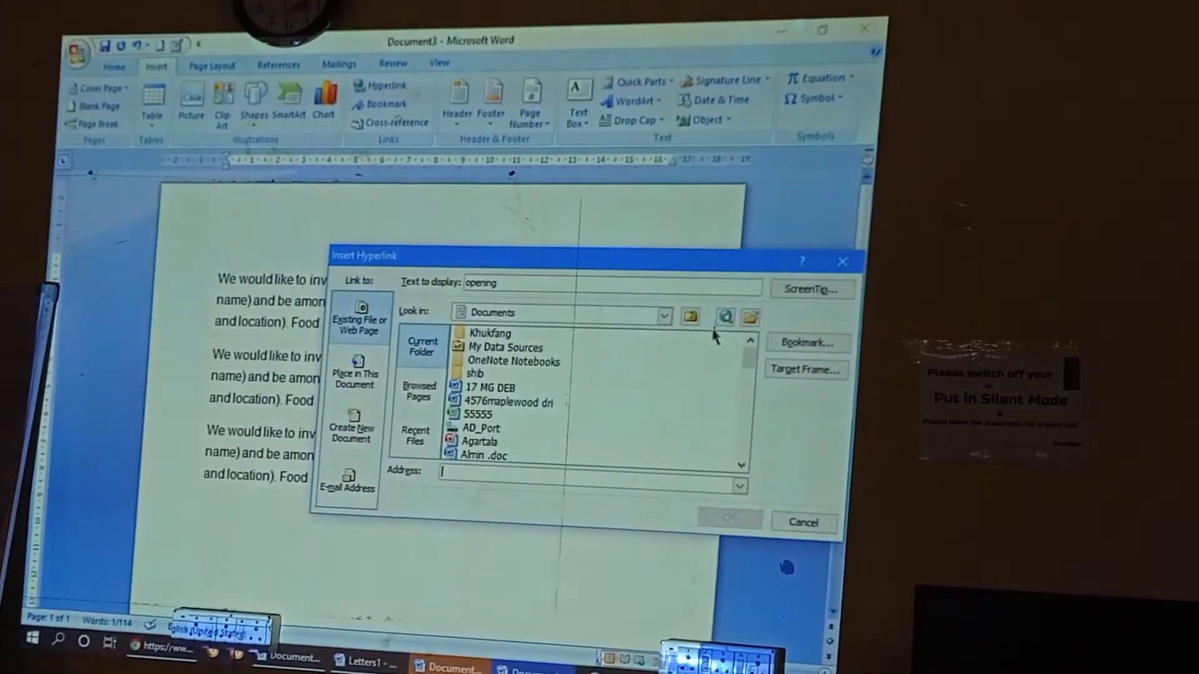
Step: Move the Insert Hyperlink dialog aside to check the invitation paragraphs, then back into view
{"action": "left_click_drag", "start_coordinate": [659, 263], "coordinate": [589, 534]}
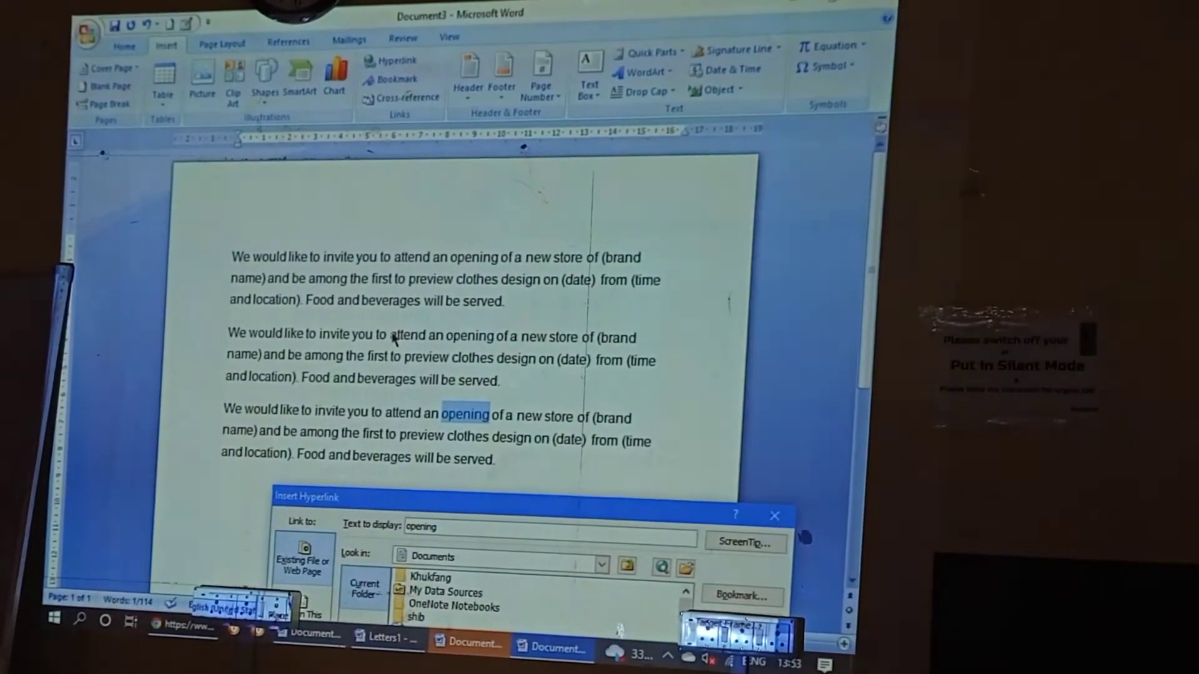
{"action": "left_click_drag", "start_coordinate": [515, 496], "coordinate": [563, 150]}
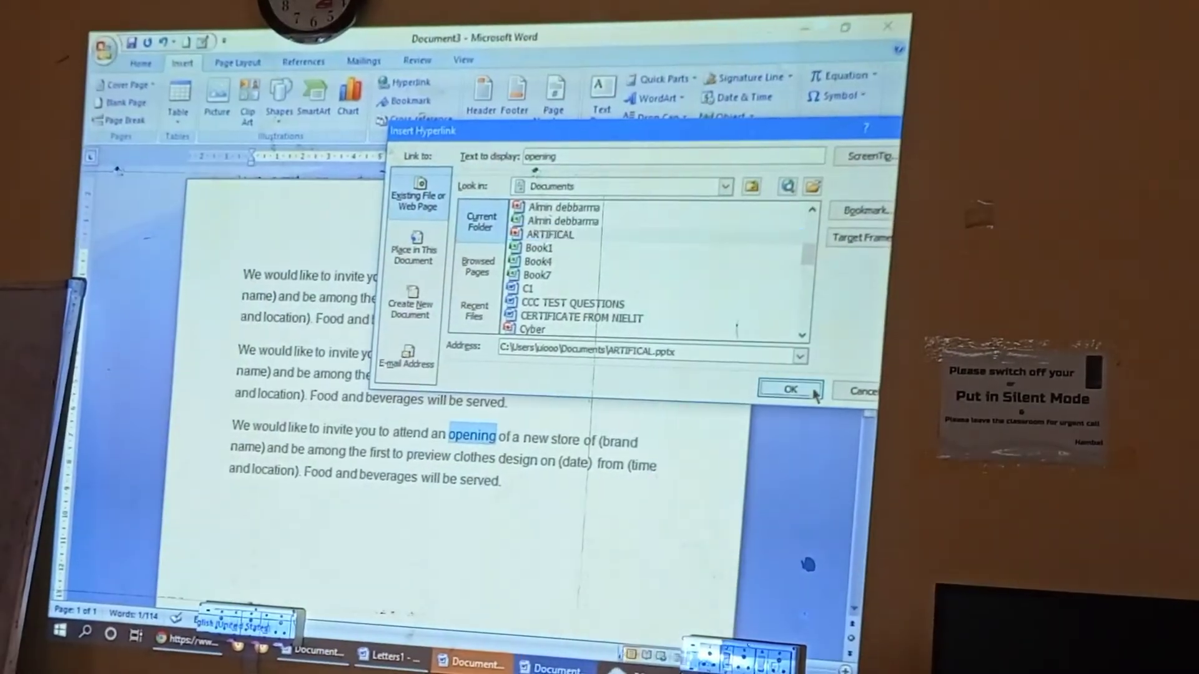
Step: Link 'opening' to ARTIFICAL.pptx and switch to the opened presentation in PowerPoint
{"action": "left_click", "coordinate": [791, 391]}
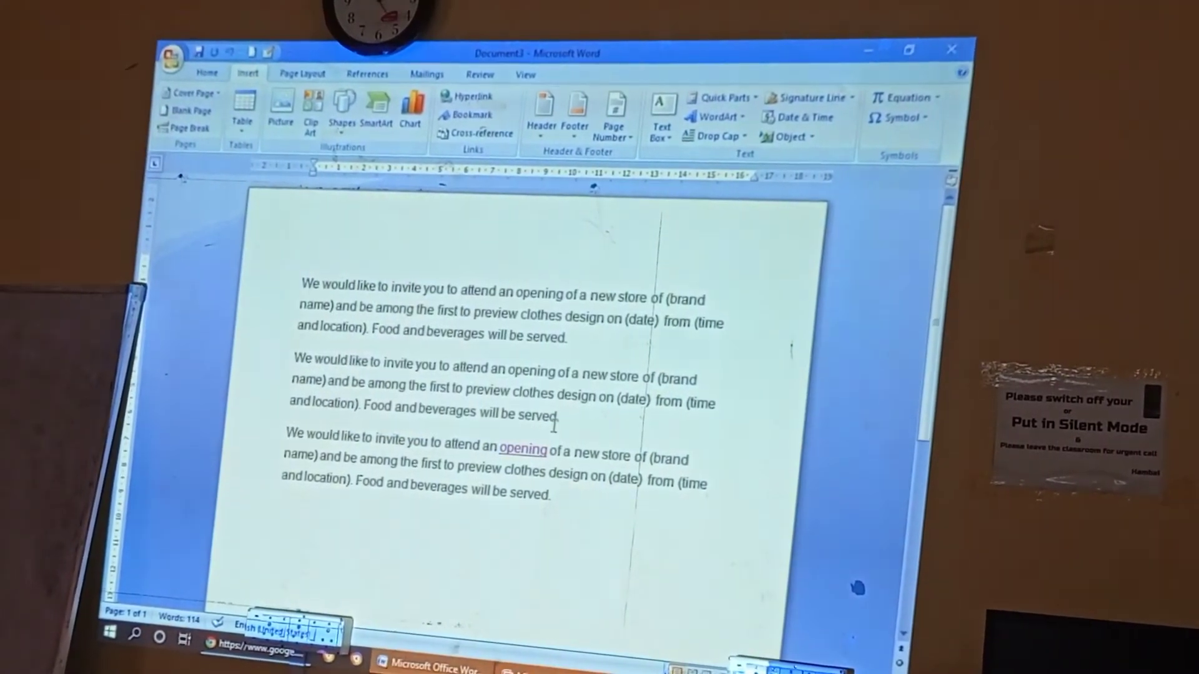
{"action": "mouse_move", "coordinate": [552, 665]}
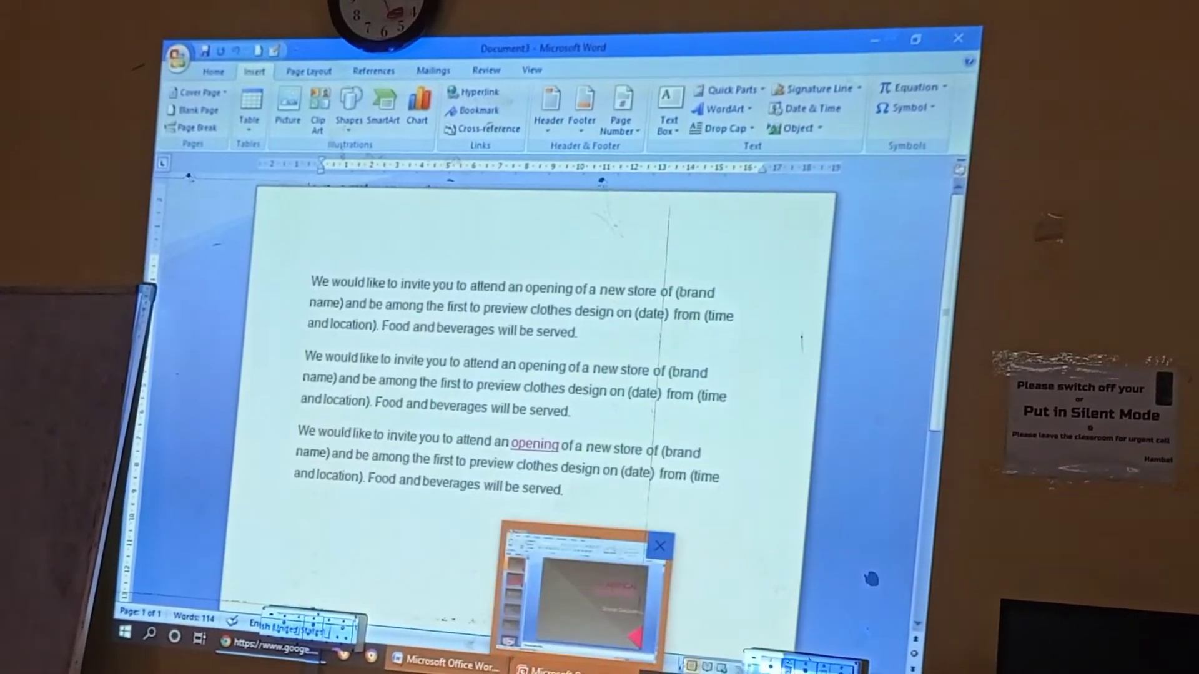
{"action": "left_click", "coordinate": [572, 600]}
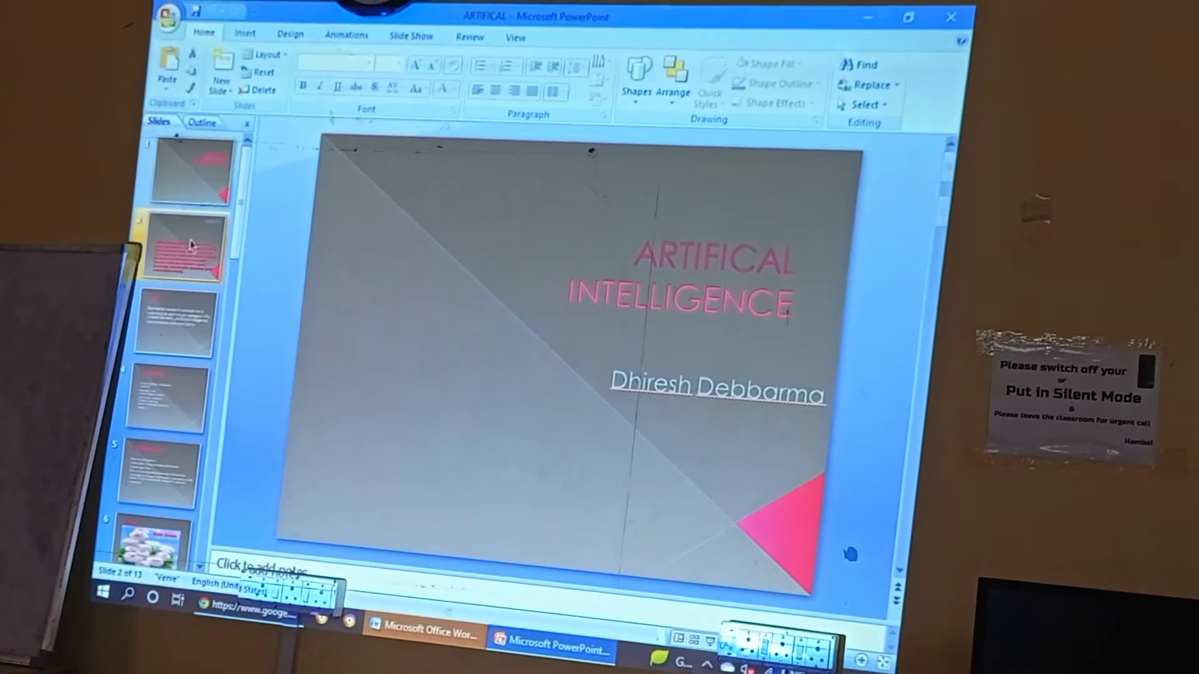
{"action": "scroll", "coordinate": [768, 316], "scroll_direction": "down", "scroll_amount": 2}
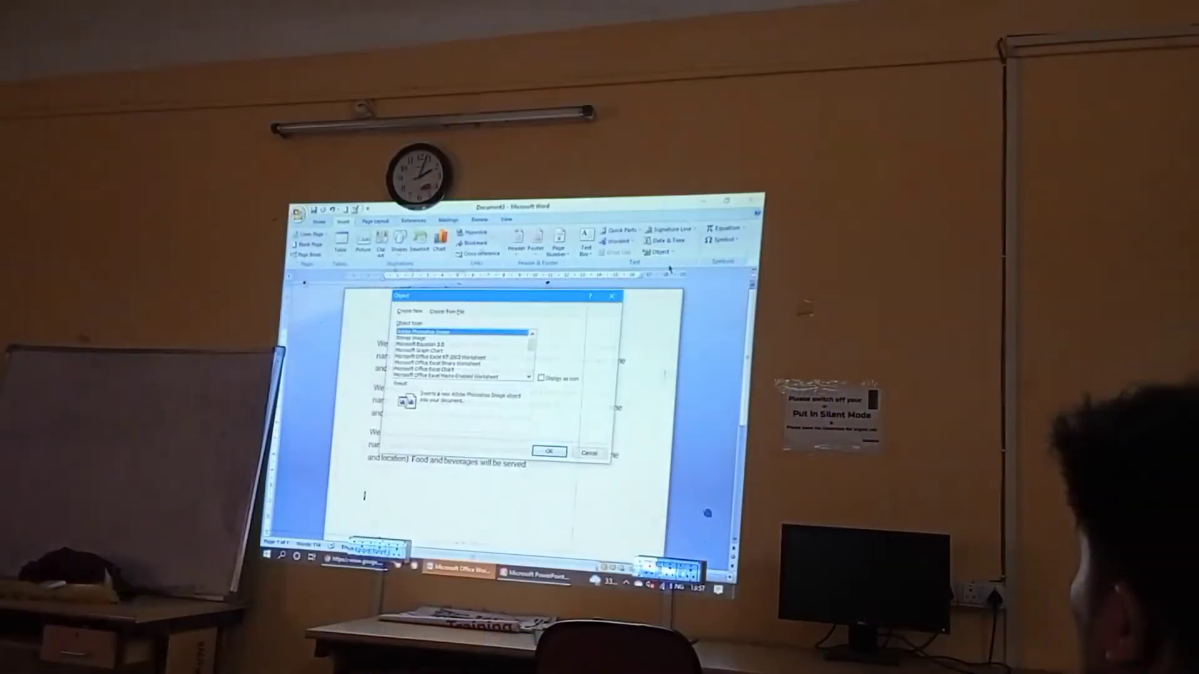